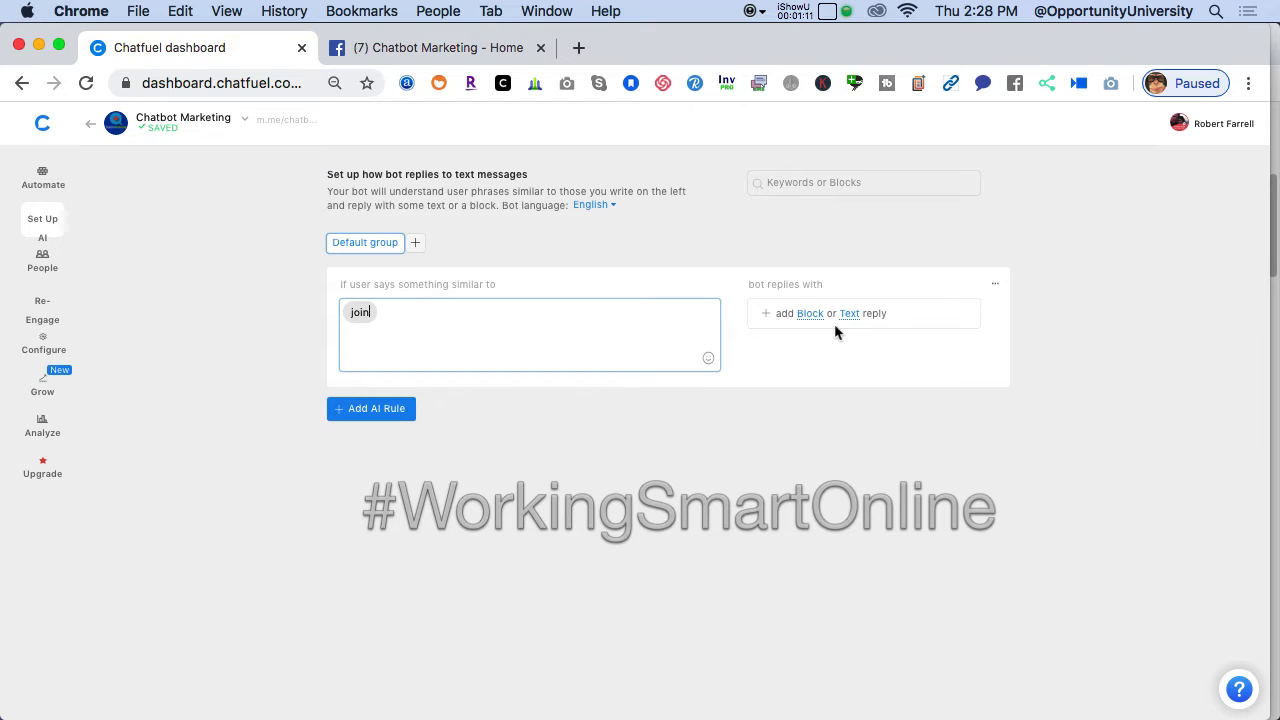
# - Set the "join" AI rule to reply with the subscribe block
pyautogui.click(810, 315)
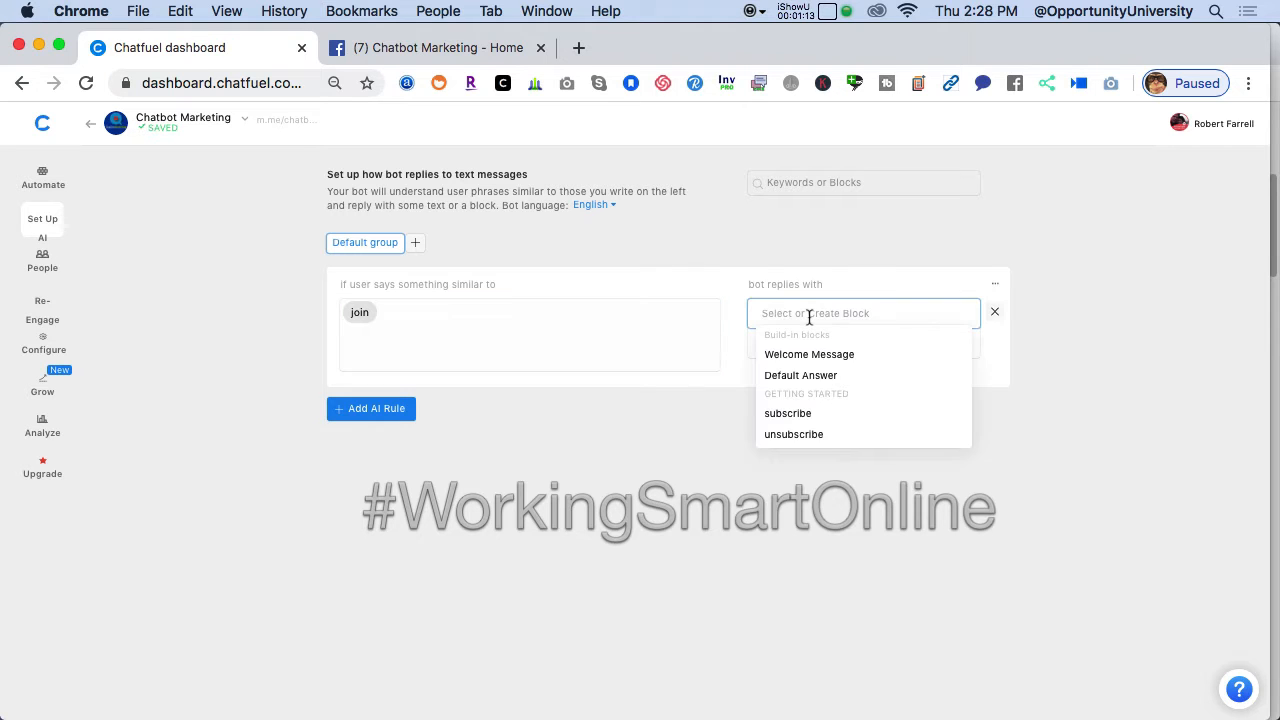
pyautogui.click(806, 413)
pyautogui.click(711, 460)
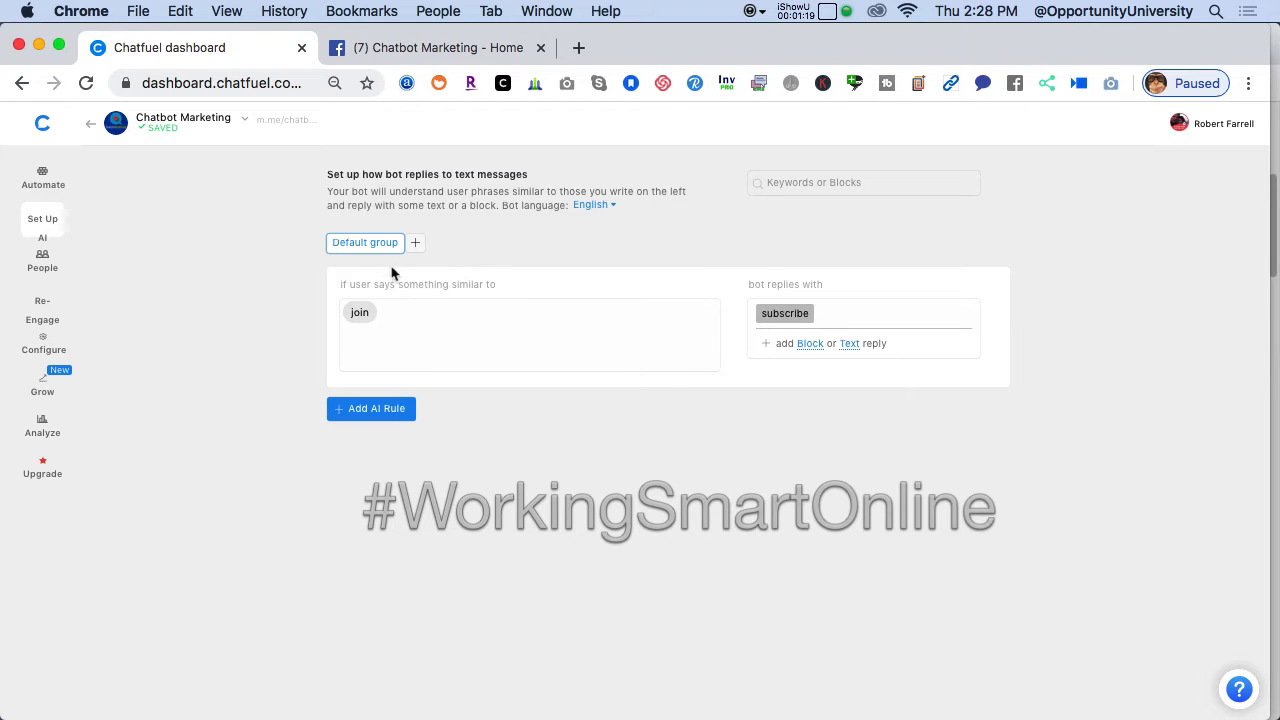
# - Add an AI rule for the phrase "cancel" that replies with the unsubscribe block
pyautogui.click(377, 411)
pyautogui.write('cancel')
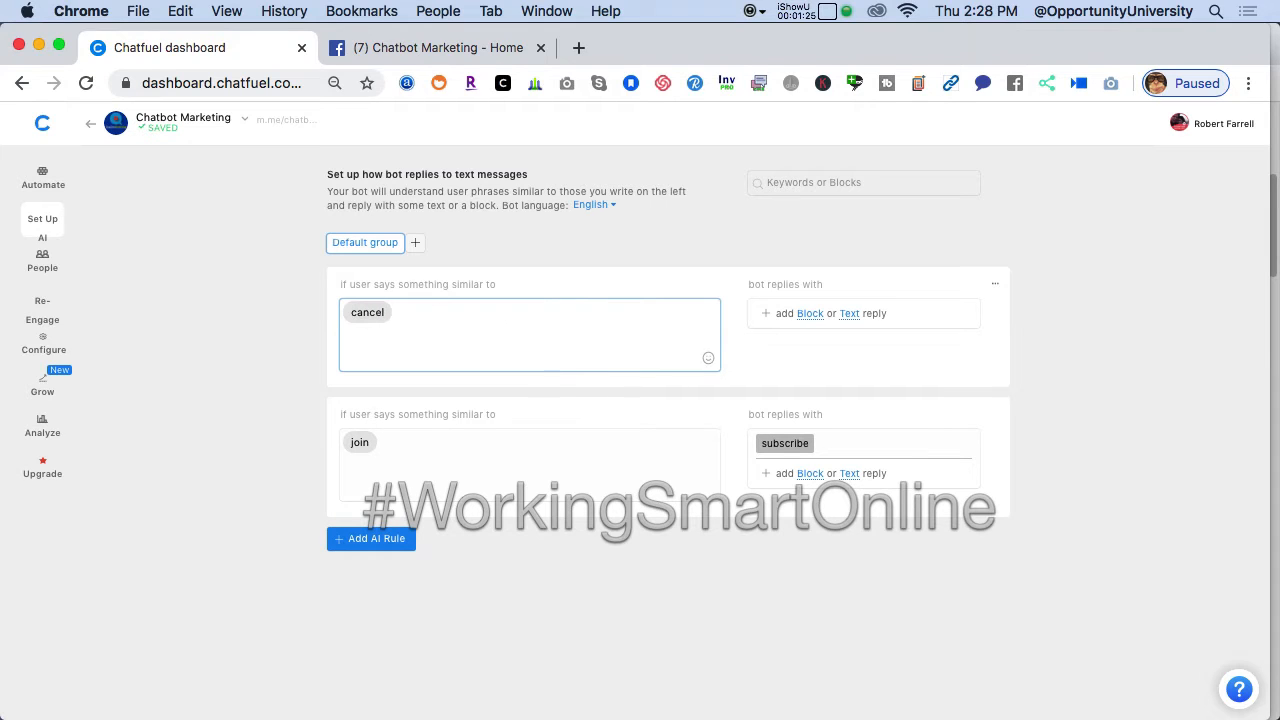
pyautogui.click(302, 386)
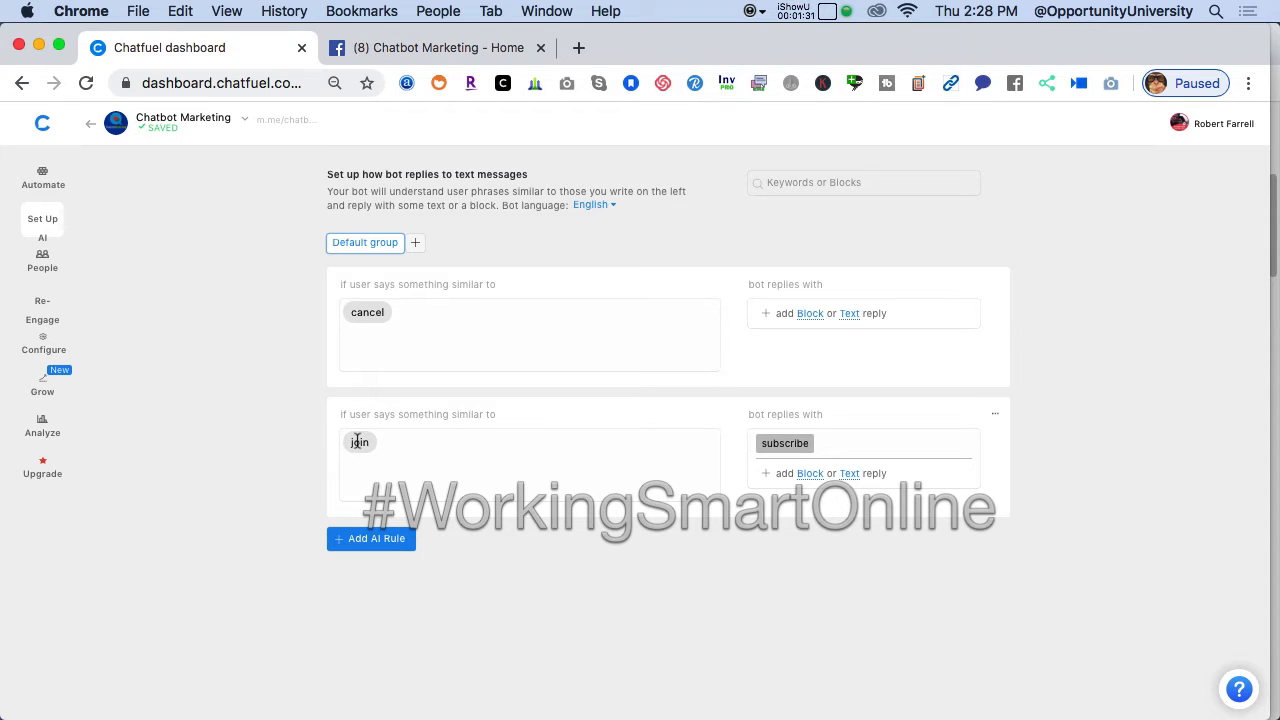
pyautogui.click(809, 316)
pyautogui.click(790, 435)
pyautogui.click(723, 540)
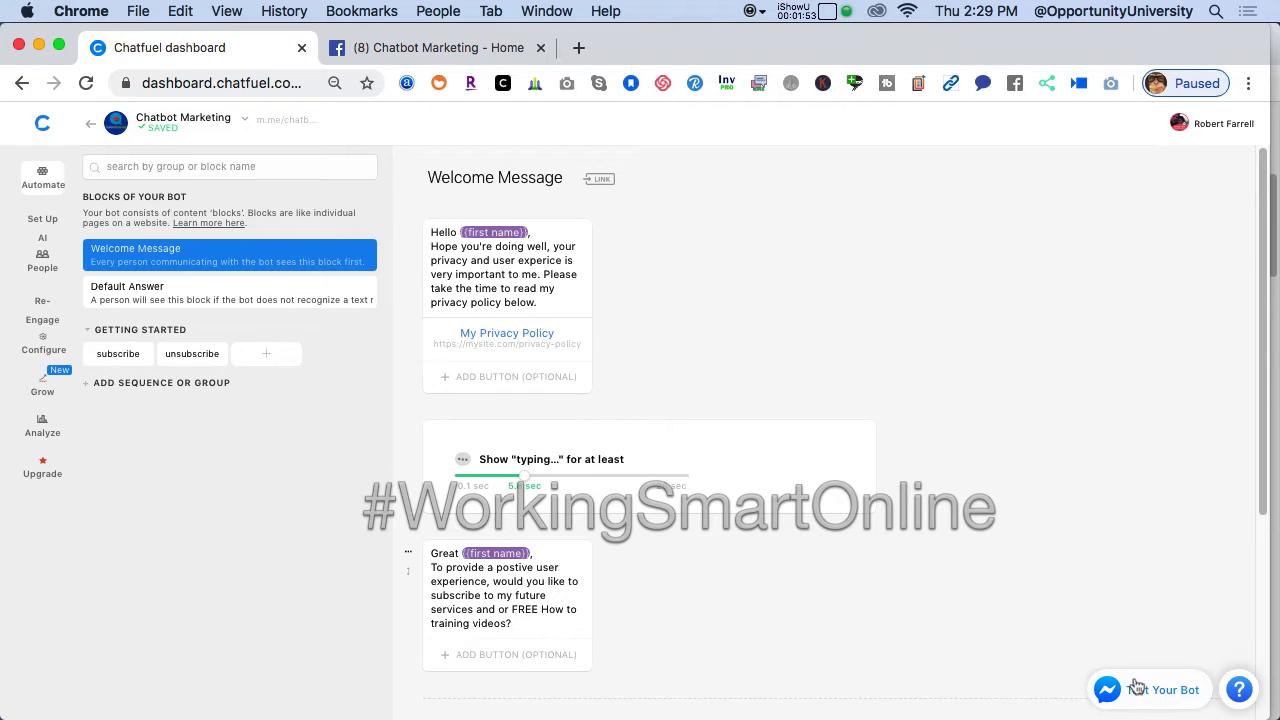
# - Switch to the Chatbot Marketing Facebook page, start a test conversation with the bot and answer its subscription question with "Yeah Sure"
pyautogui.click(457, 50)
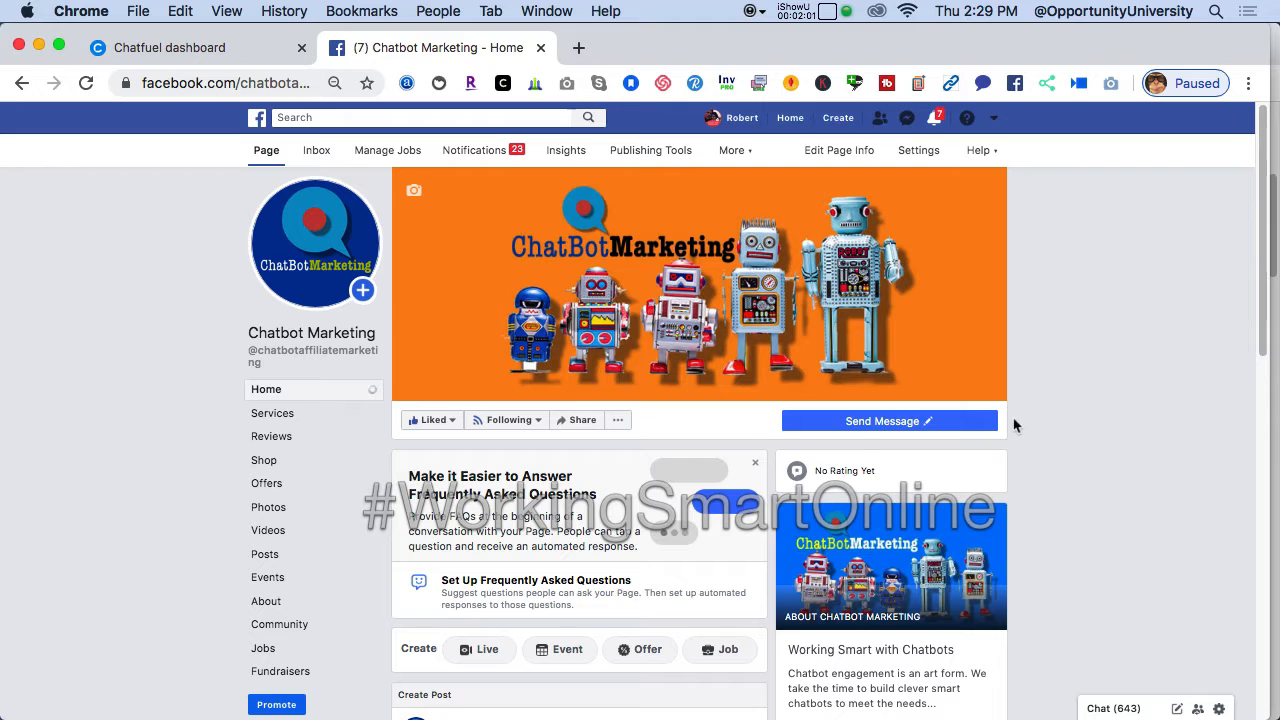
pyautogui.moveTo(937, 424)
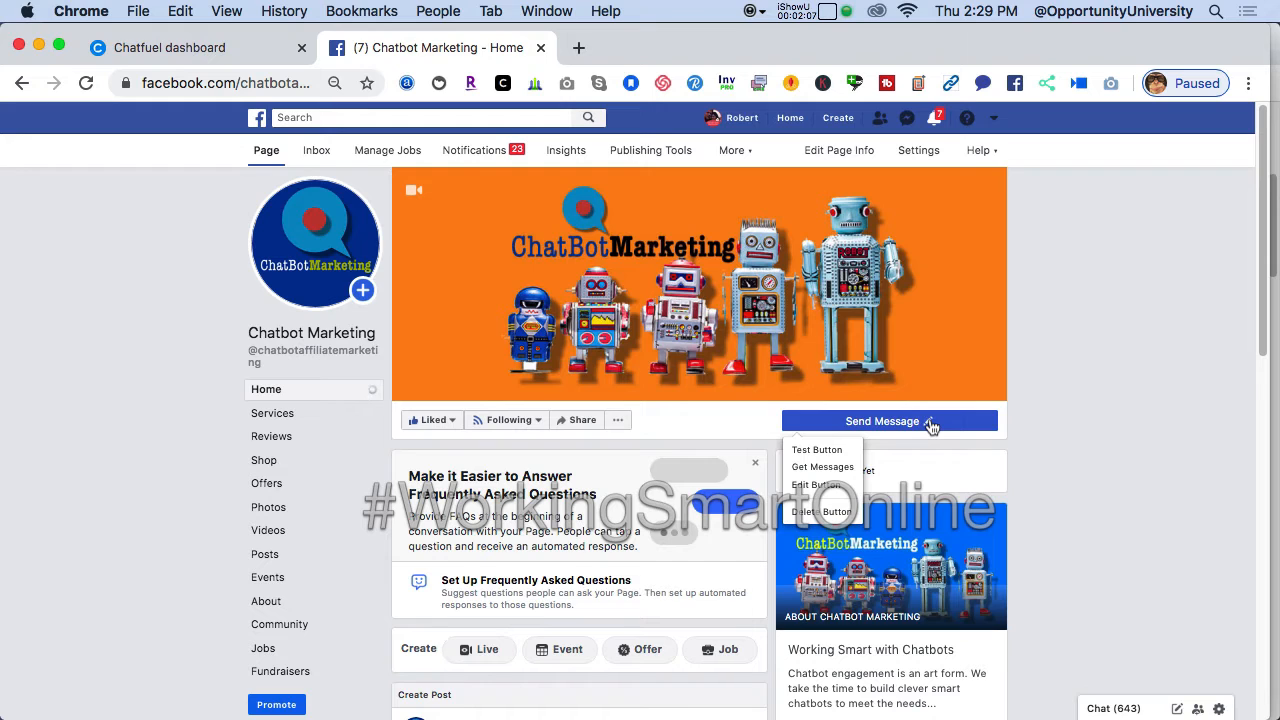
pyautogui.moveTo(845, 428)
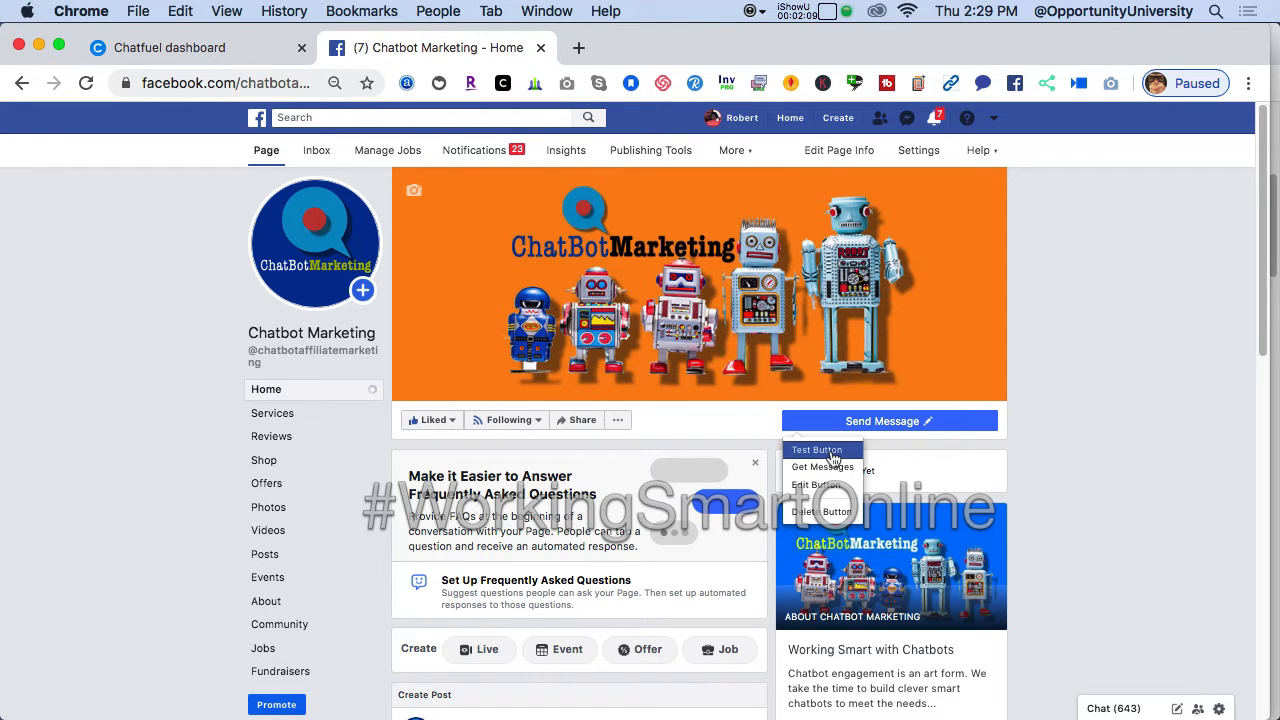
pyautogui.click(831, 452)
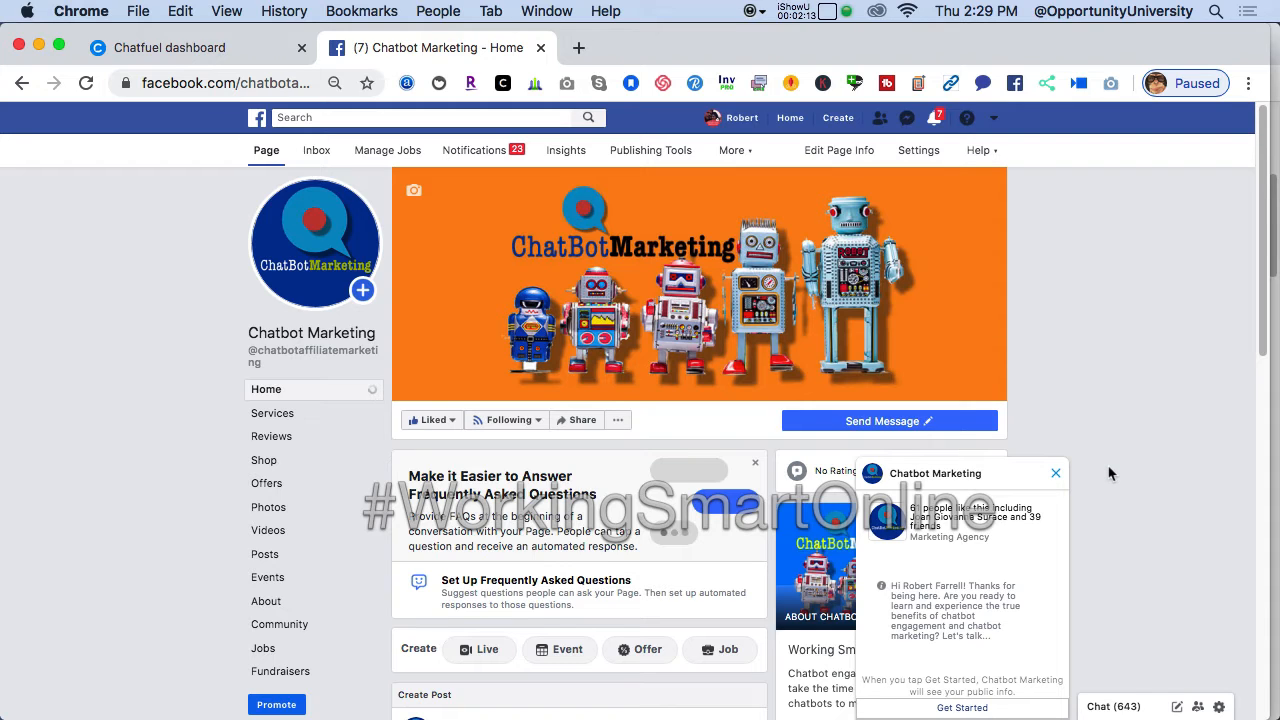
pyautogui.click(969, 712)
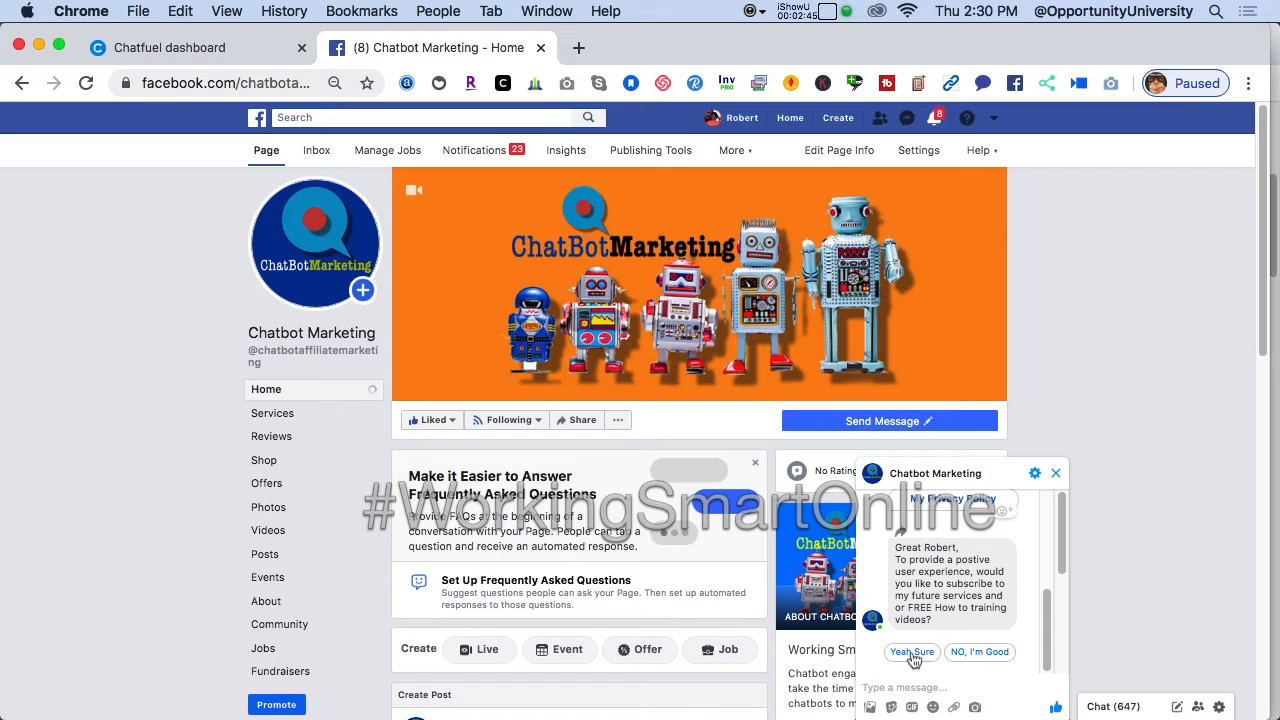
pyautogui.click(912, 652)
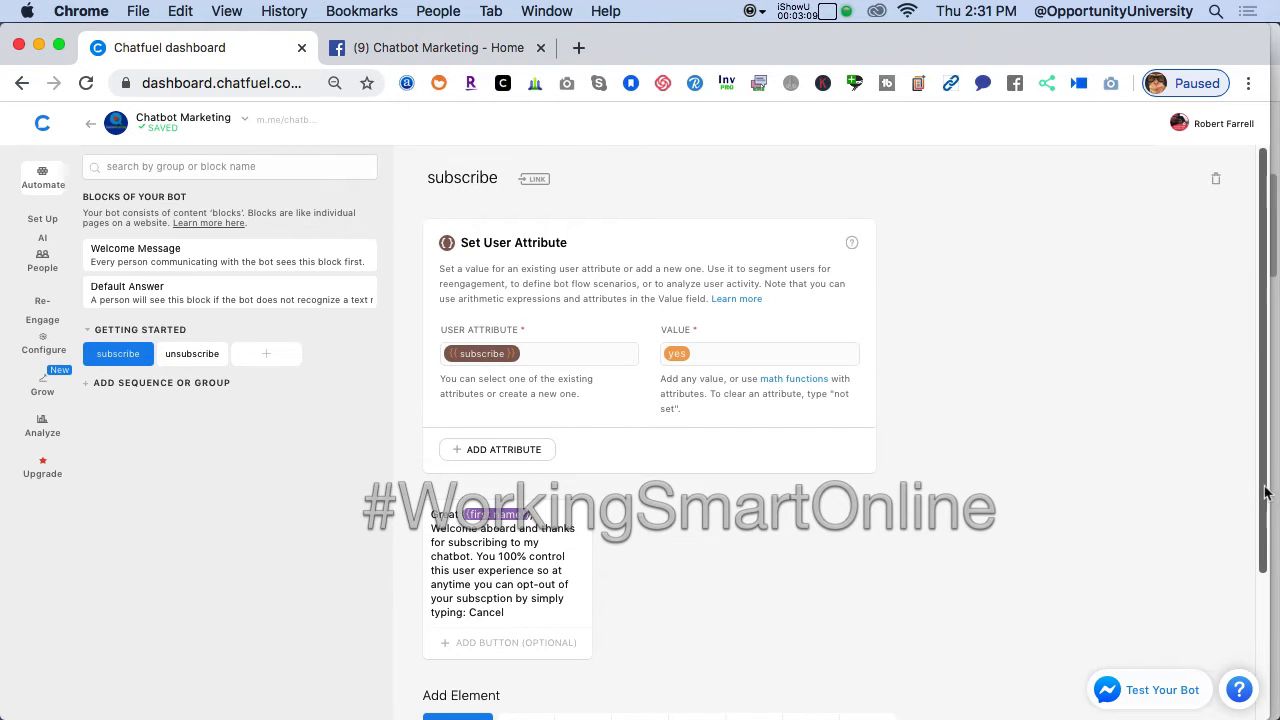
# - Add a 4-second typing delay to the subscribe block and place it above the welcome-aboard text
pyautogui.scroll(-3, 1260, 550)
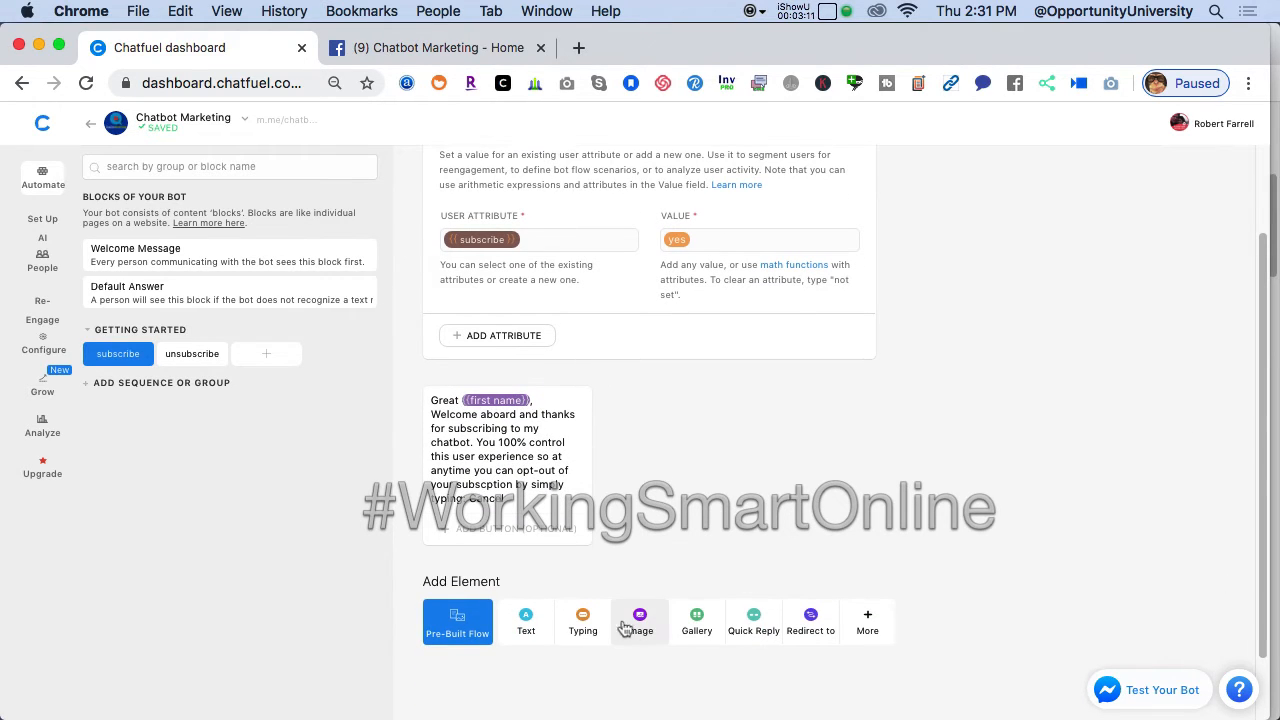
pyautogui.click(585, 624)
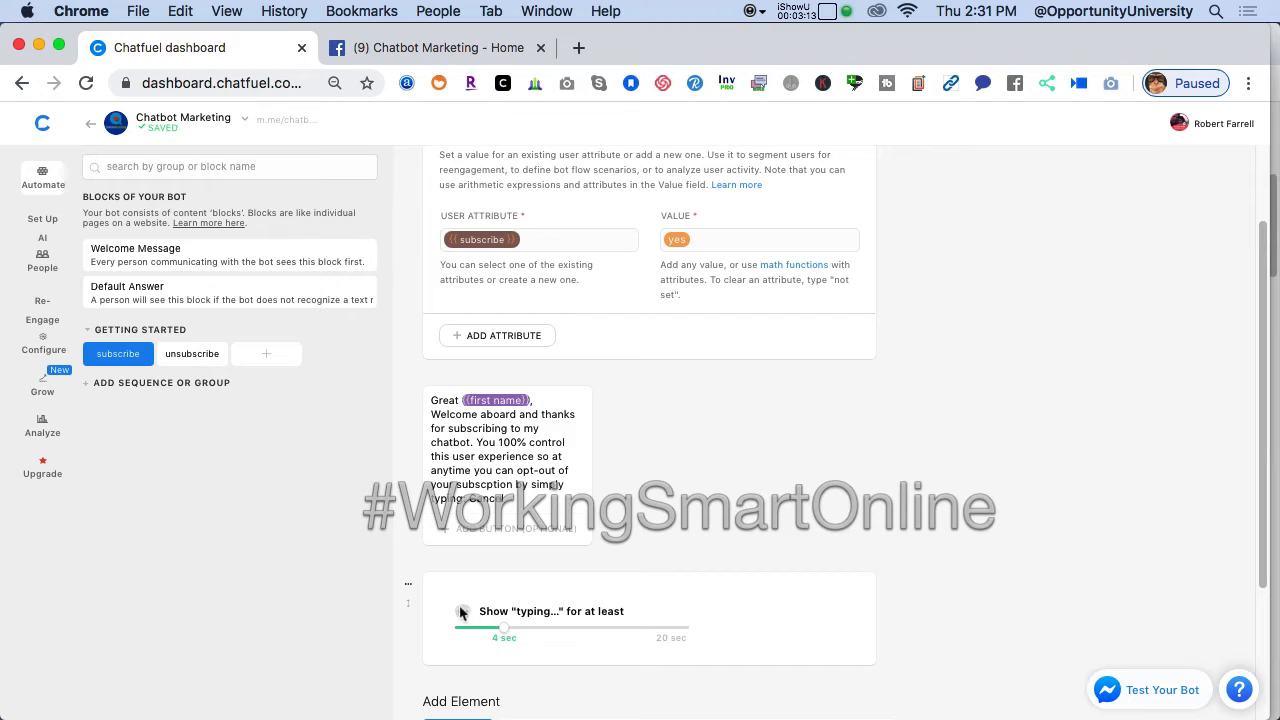
pyautogui.moveTo(408, 605); pyautogui.dragTo(495, 430)
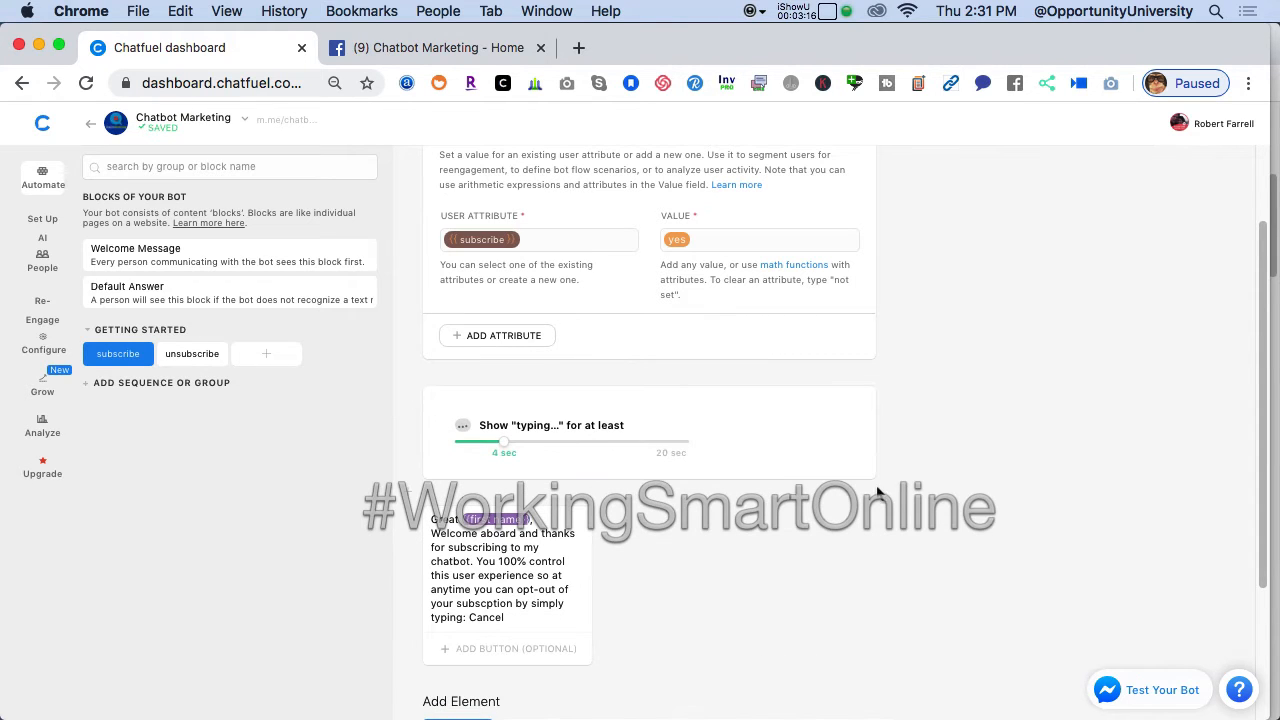
# - Add a 4-second typing delay to the unsubscribe block and place it above the "No issues" text
pyautogui.click(192, 358)
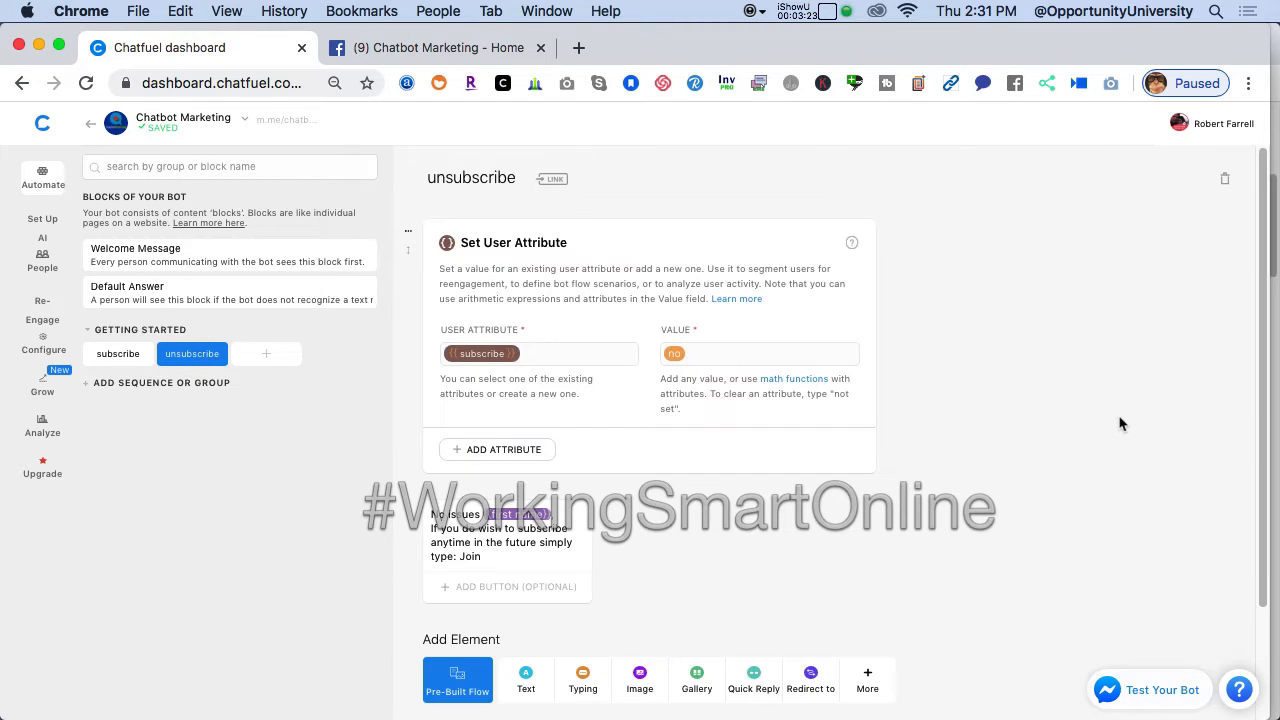
pyautogui.click(584, 683)
pyautogui.moveTo(407, 660); pyautogui.dragTo(425, 508)
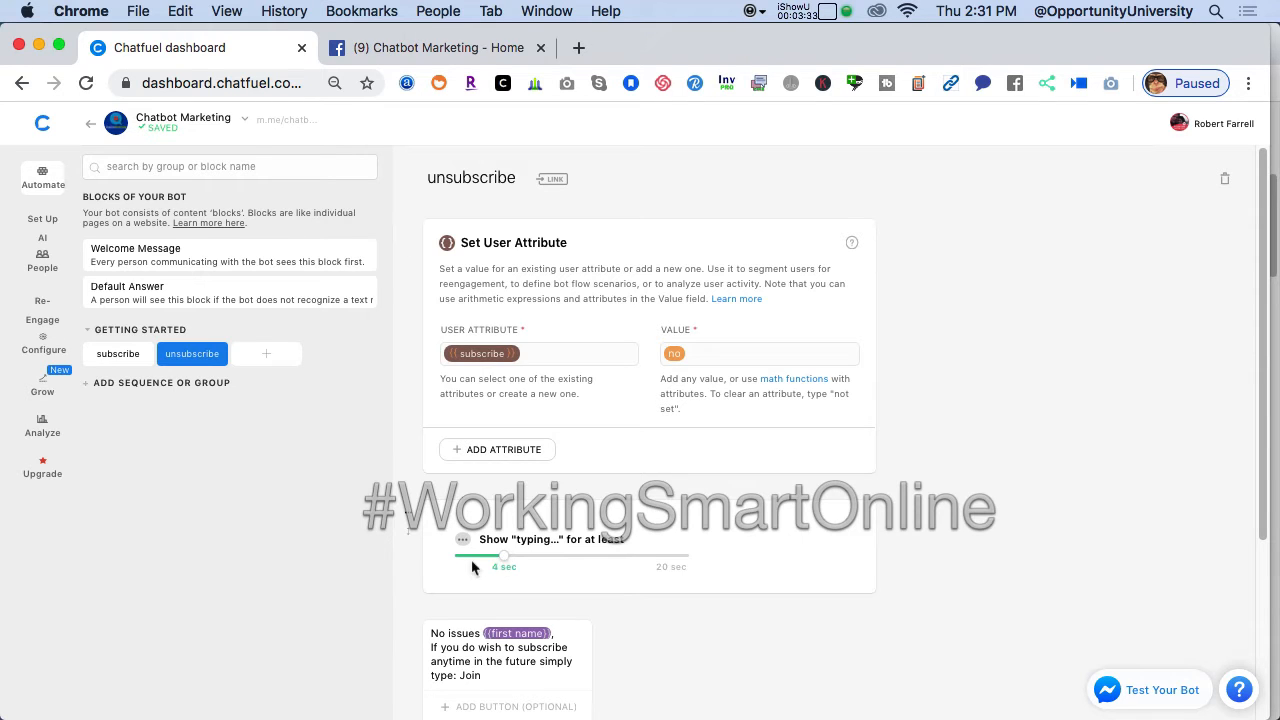
# - Switch to the Facebook page and delete the entire test conversation with Chatbot Marketing
pyautogui.click(445, 48)
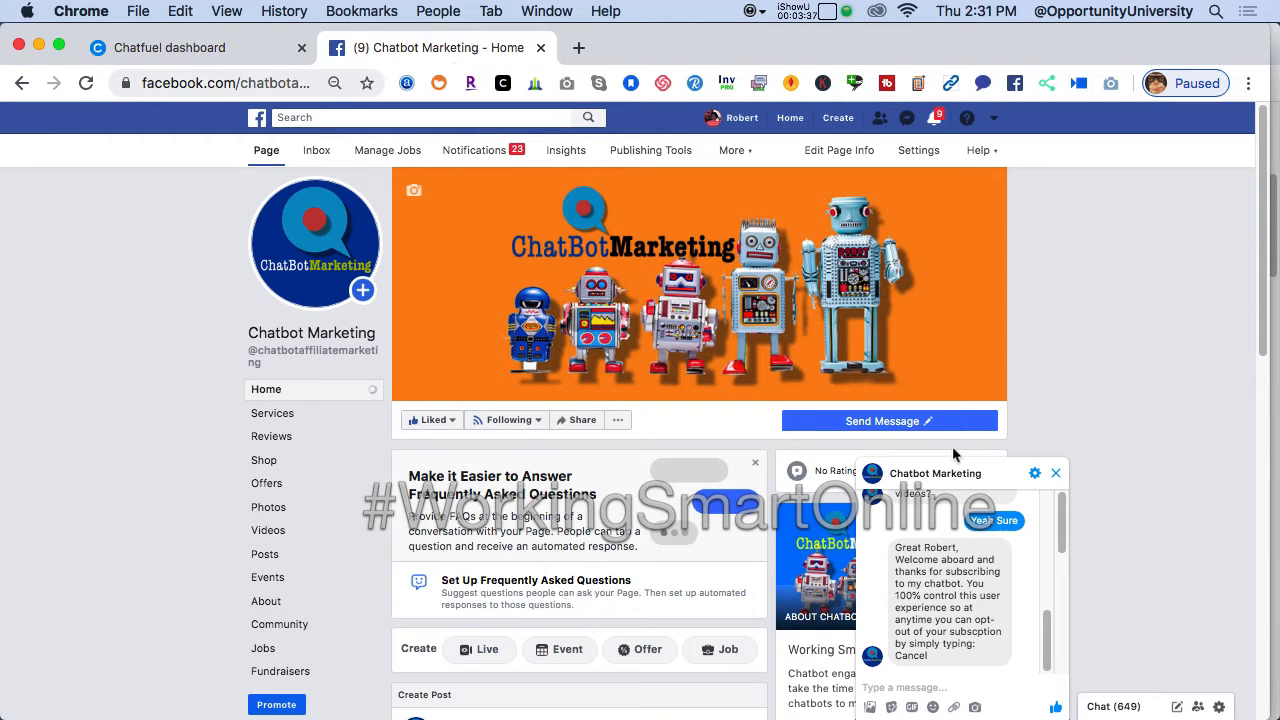
pyautogui.click(1034, 473)
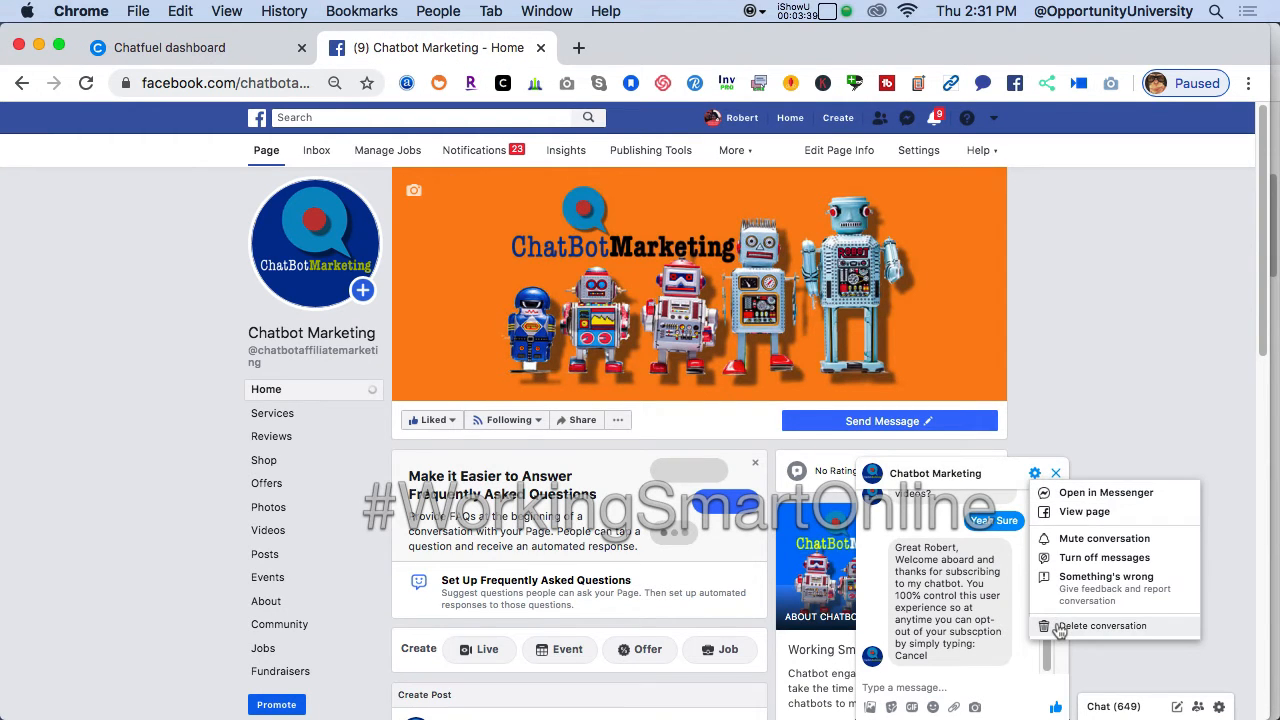
pyautogui.click(1058, 626)
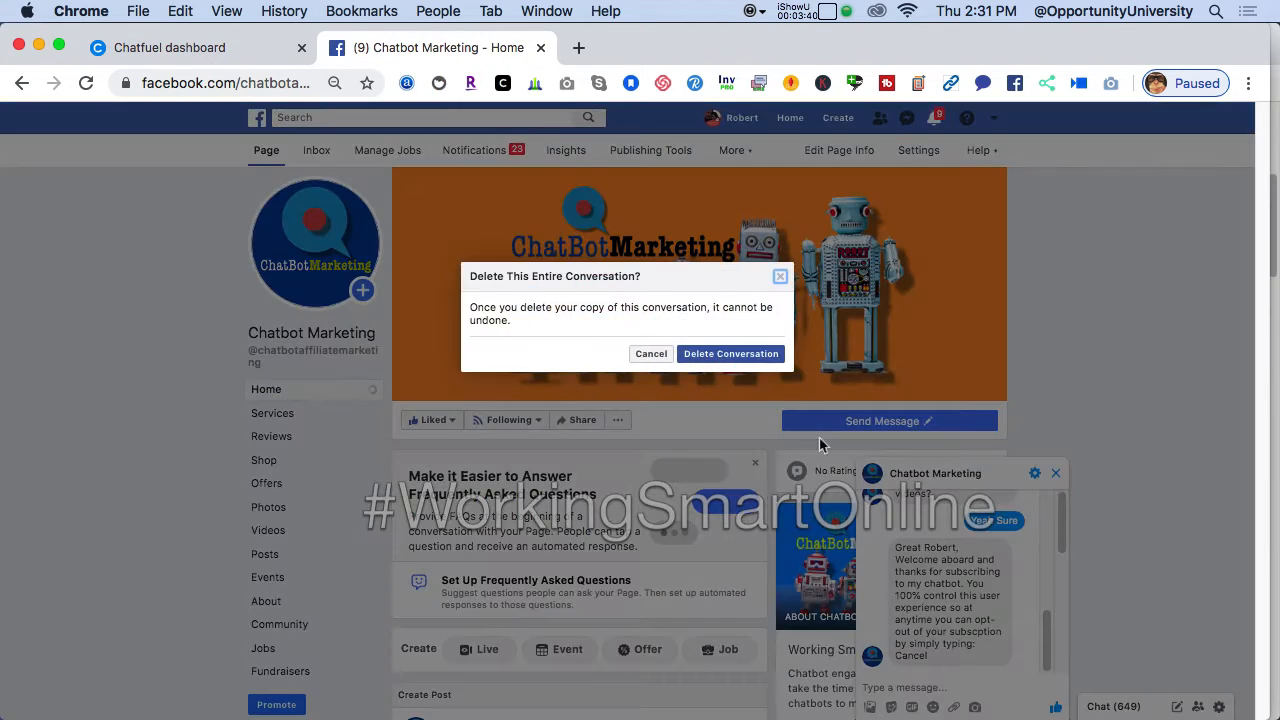
pyautogui.click(740, 362)
# - Start a fresh test chat from the page's Send Message button, subscribe with "Yeah Sure" and dismiss the message notification
pyautogui.moveTo(830, 421)
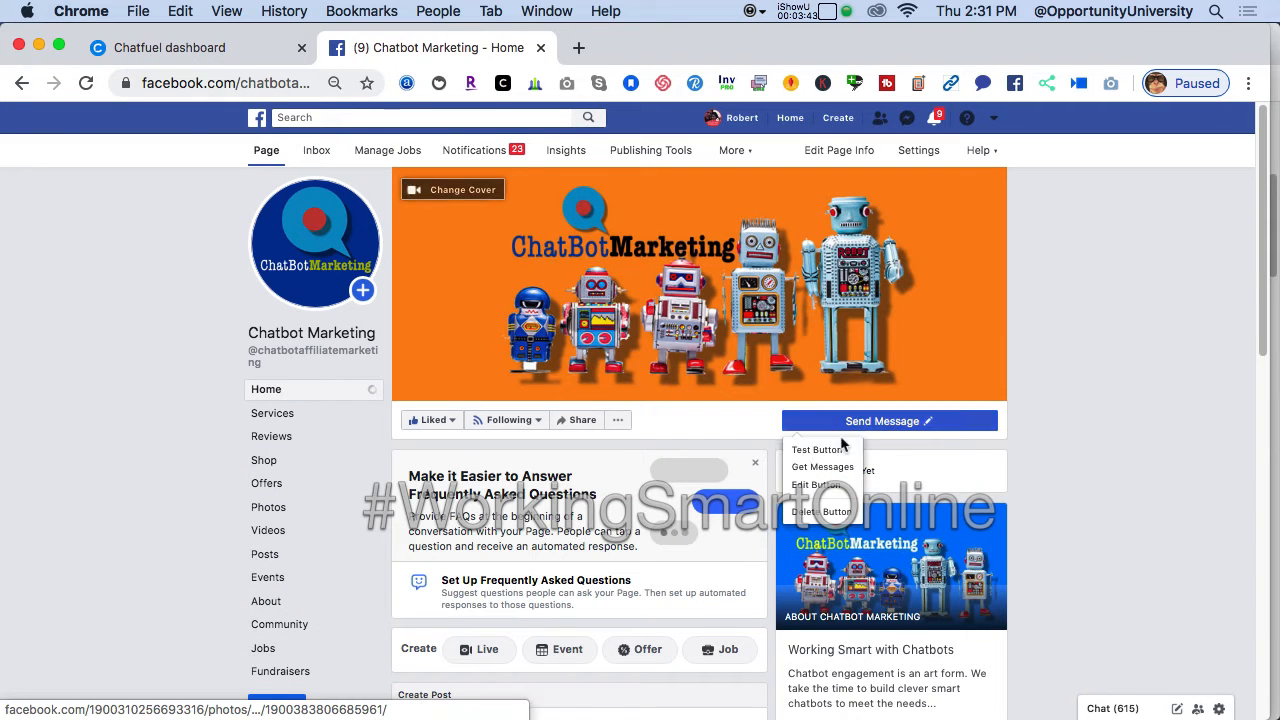
pyautogui.click(816, 450)
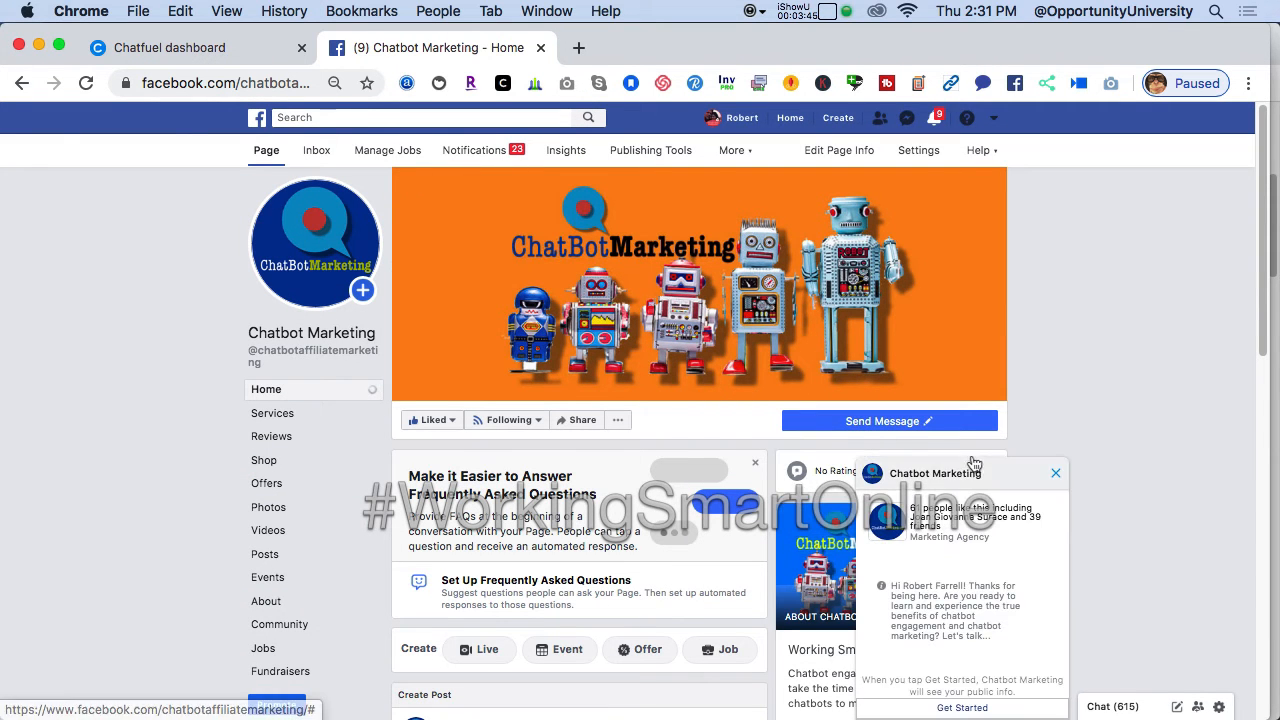
pyautogui.click(962, 707)
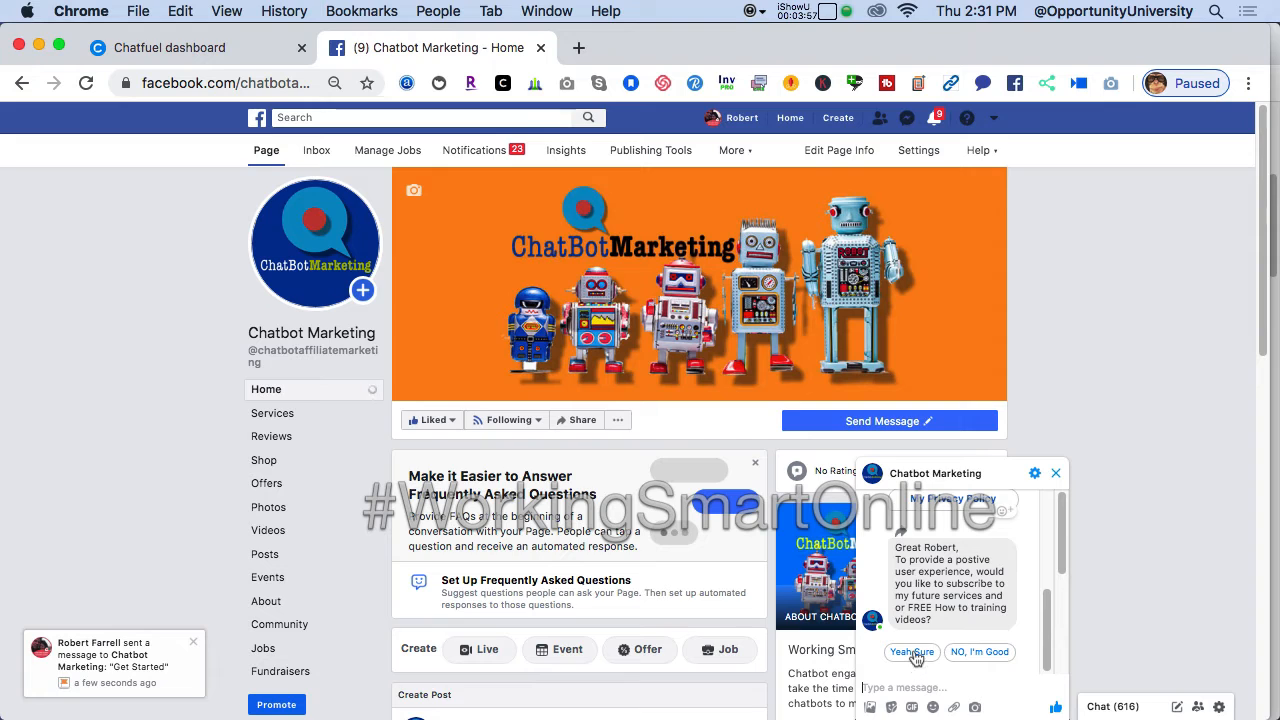
pyautogui.click(914, 654)
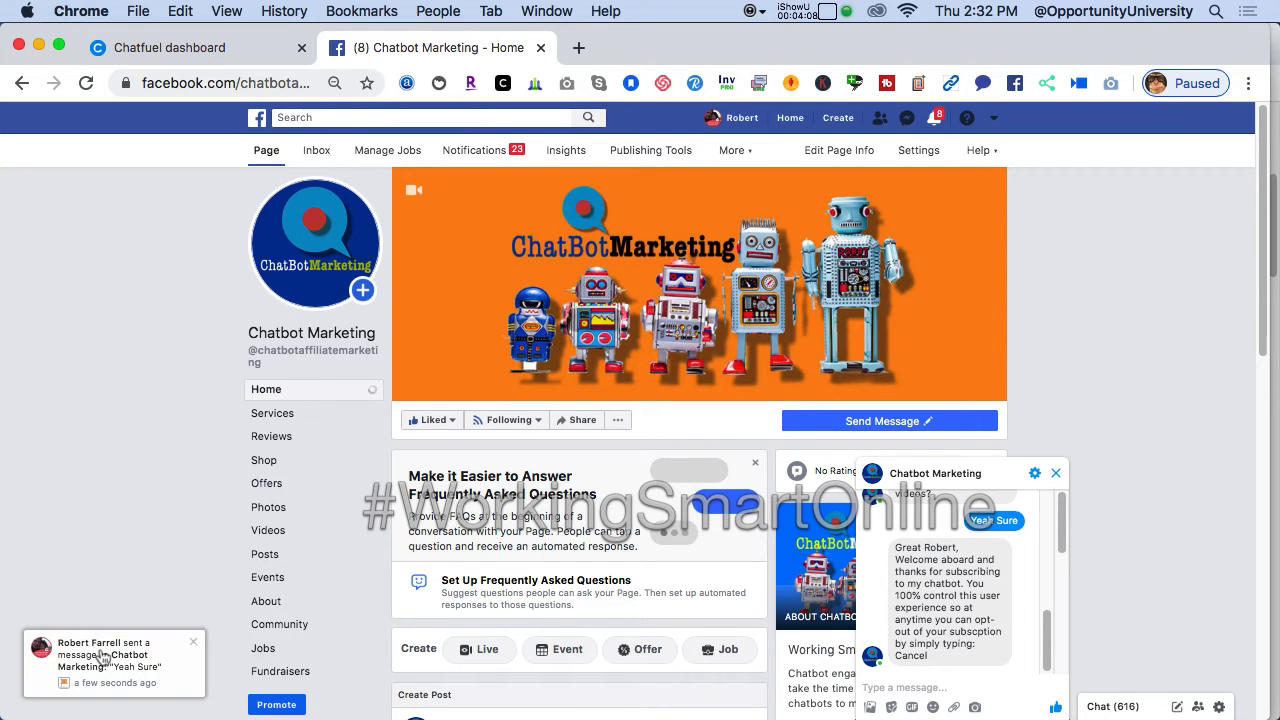
pyautogui.click(194, 645)
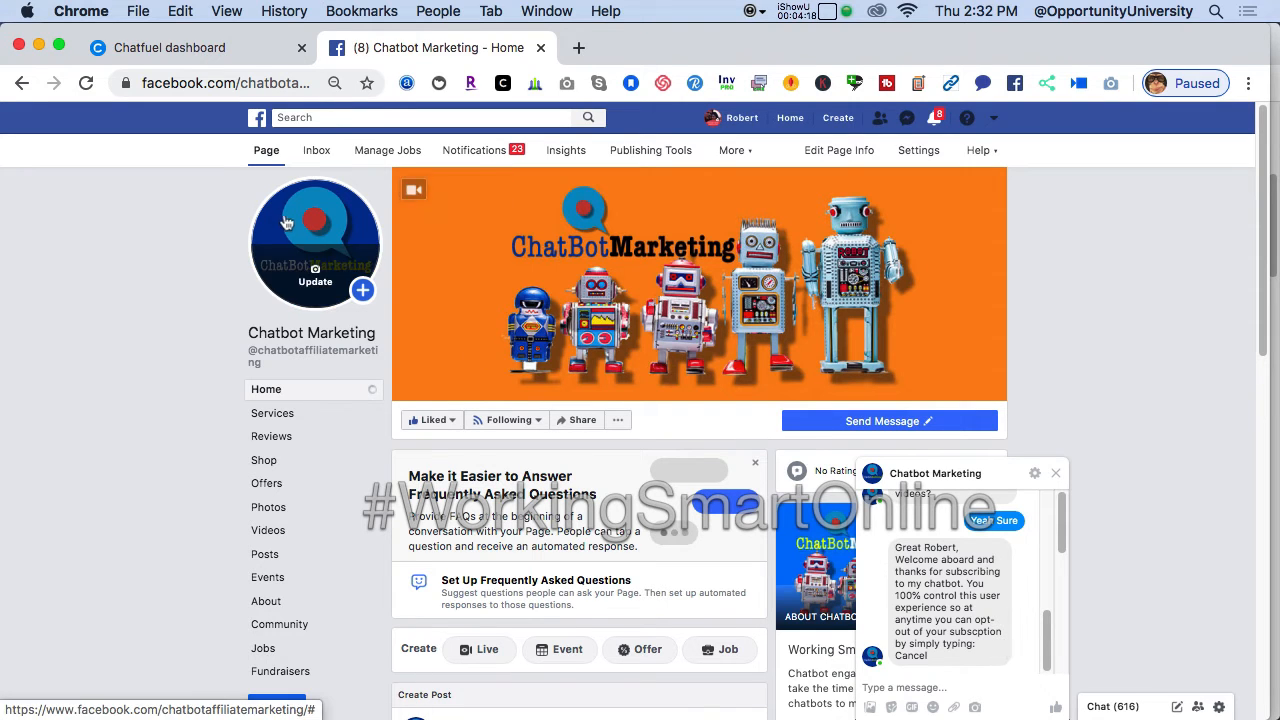
# - Switch to Chatfuel, check the subscribe attribute in the test user's profile under People, and close the profile
pyautogui.click(225, 49)
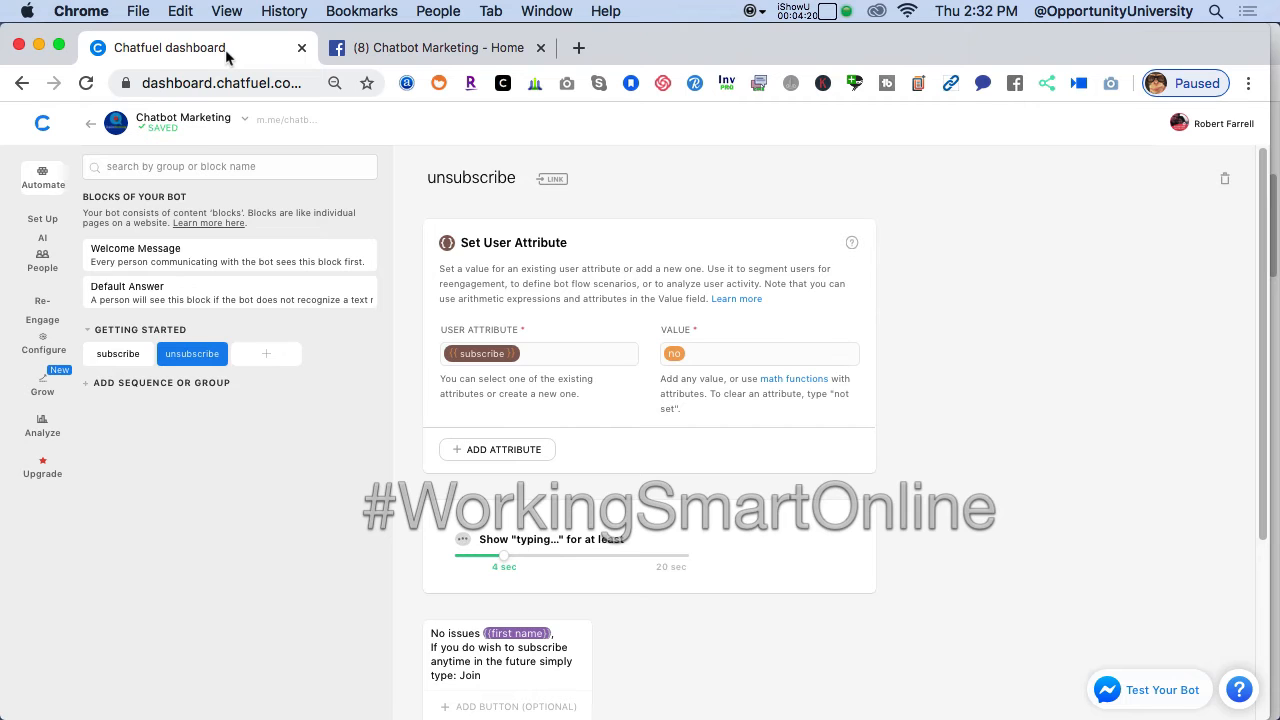
pyautogui.click(45, 260)
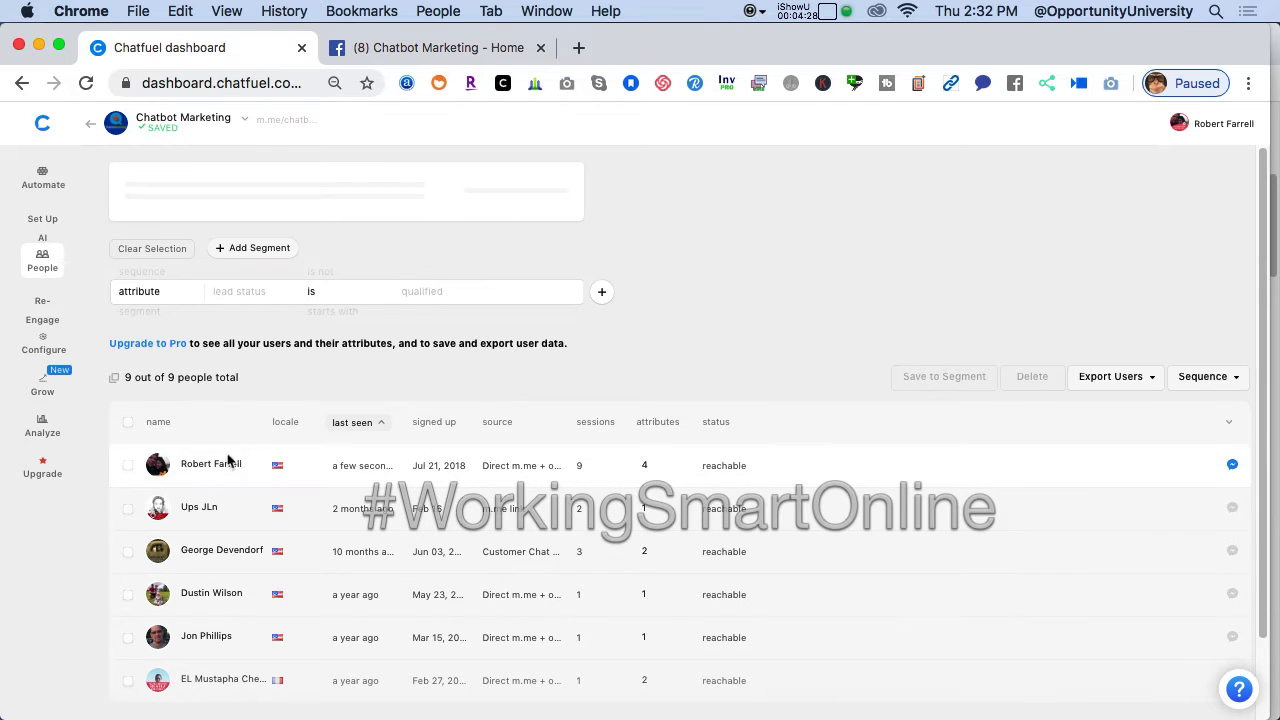
pyautogui.click(214, 465)
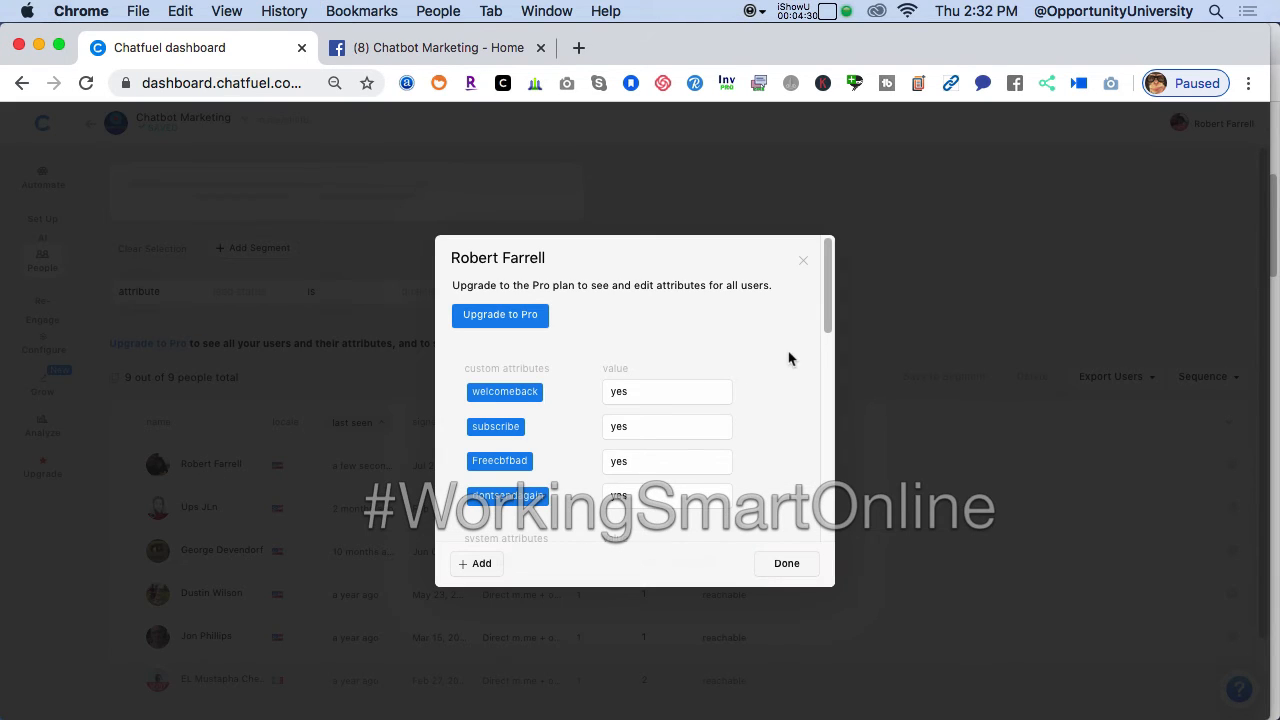
pyautogui.moveTo(830, 318); pyautogui.dragTo(818, 343)
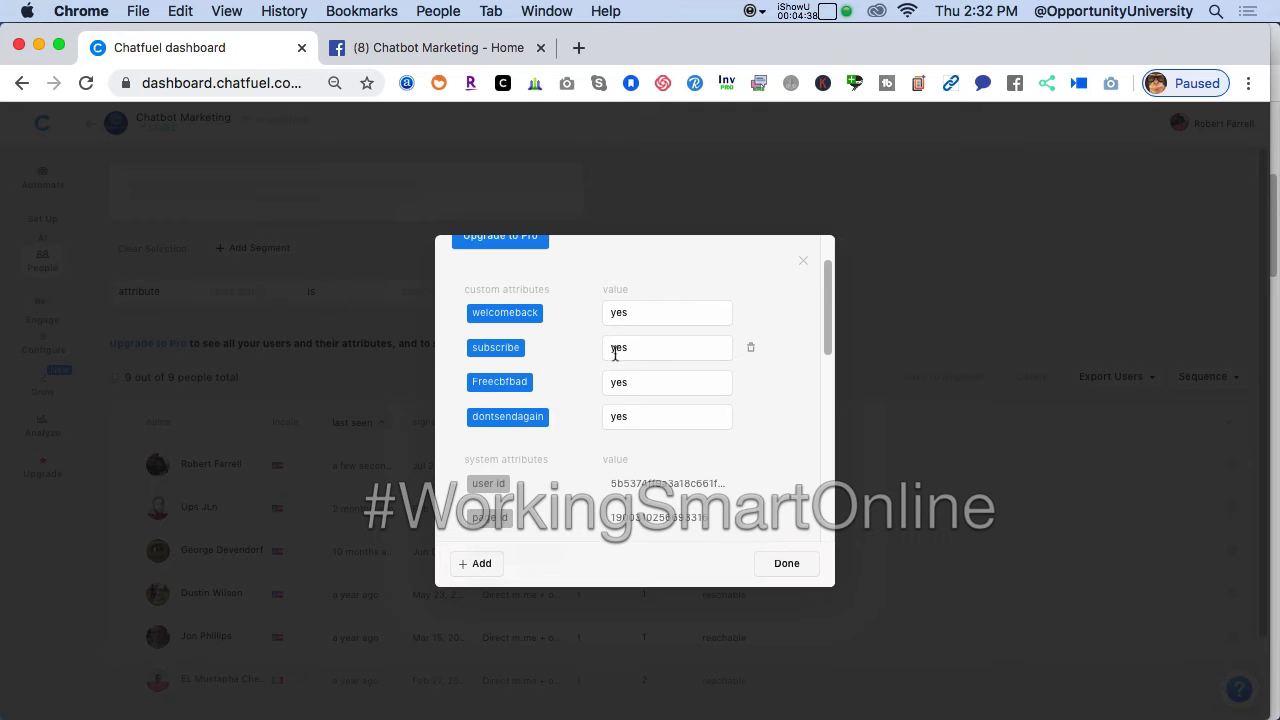
pyautogui.click(803, 266)
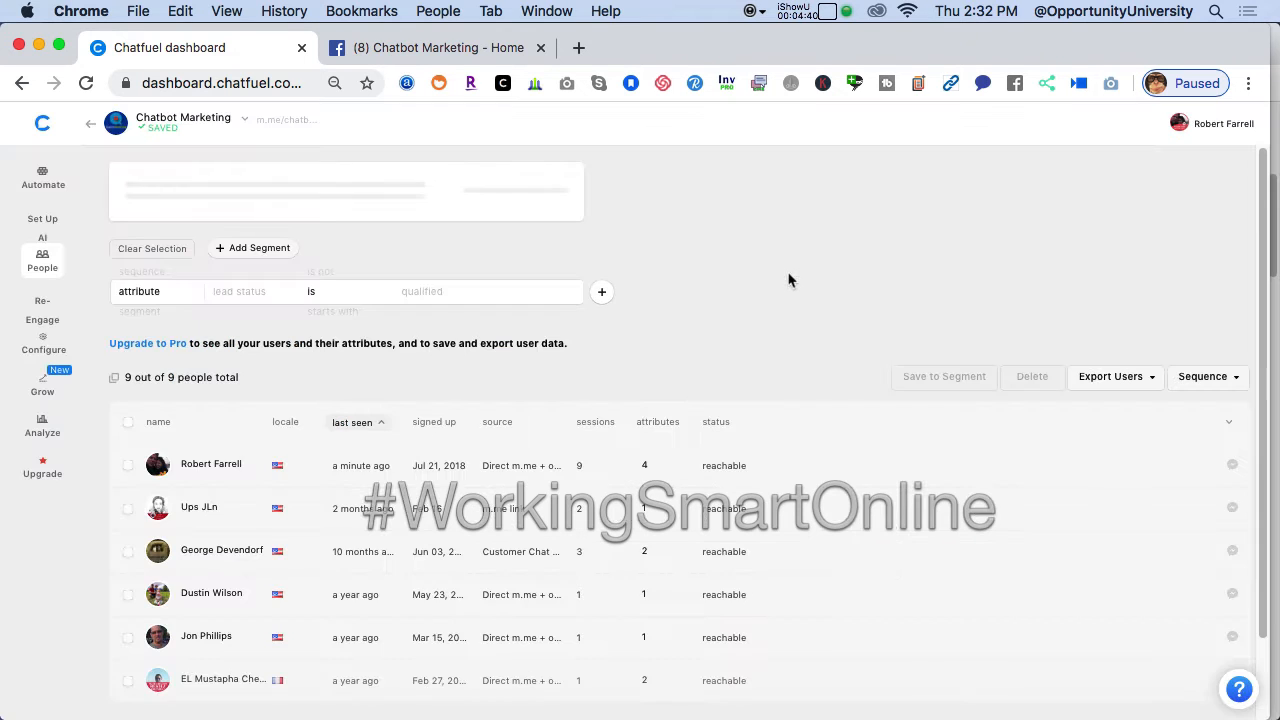
# - Return to the Facebook page chat and send the bot the message "cancel"
pyautogui.click(440, 52)
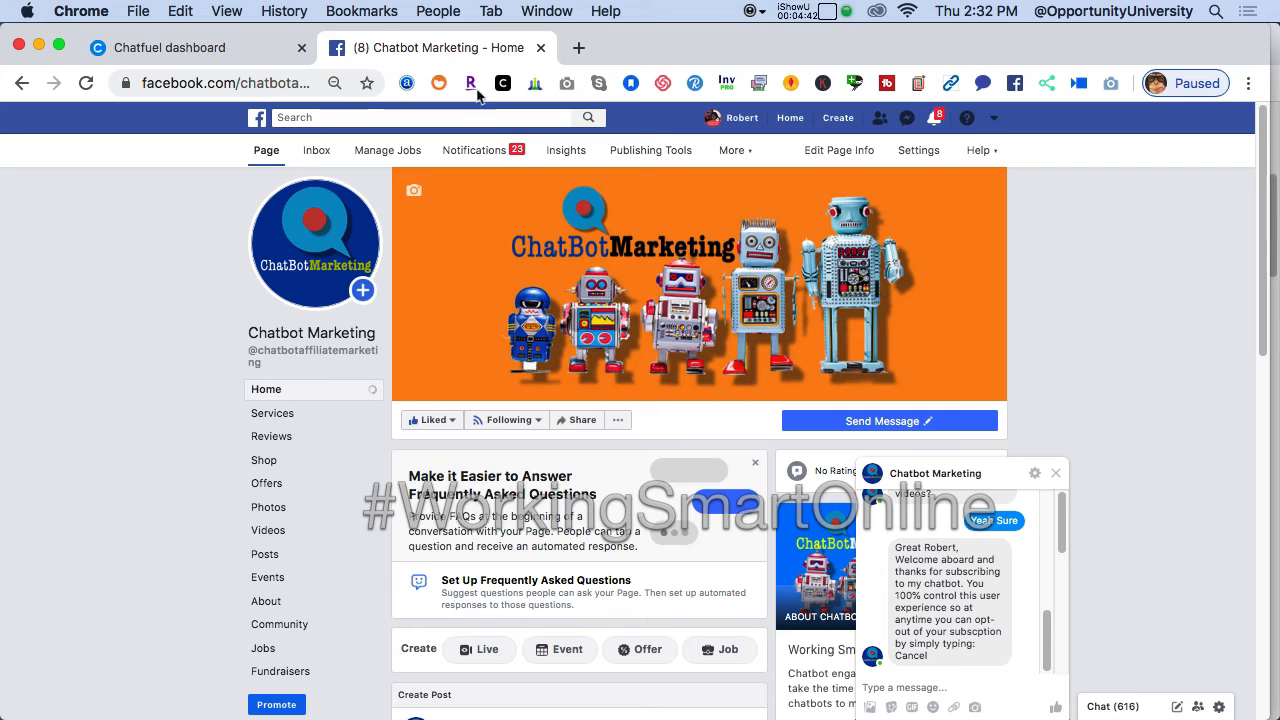
pyautogui.click(918, 682)
pyautogui.write('cancel')
pyautogui.press('Return')
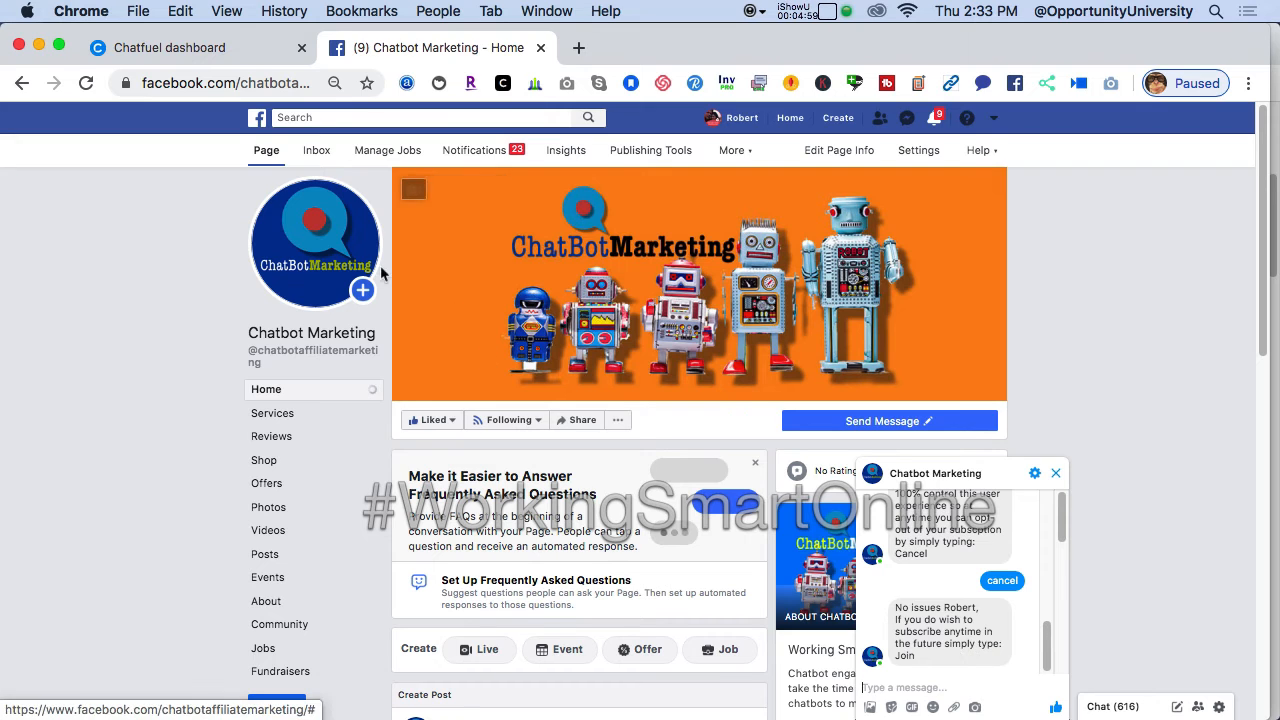
# - Switch back to Chatfuel and reopen the test user's profile under People to check the subscribe attribute
pyautogui.click(222, 48)
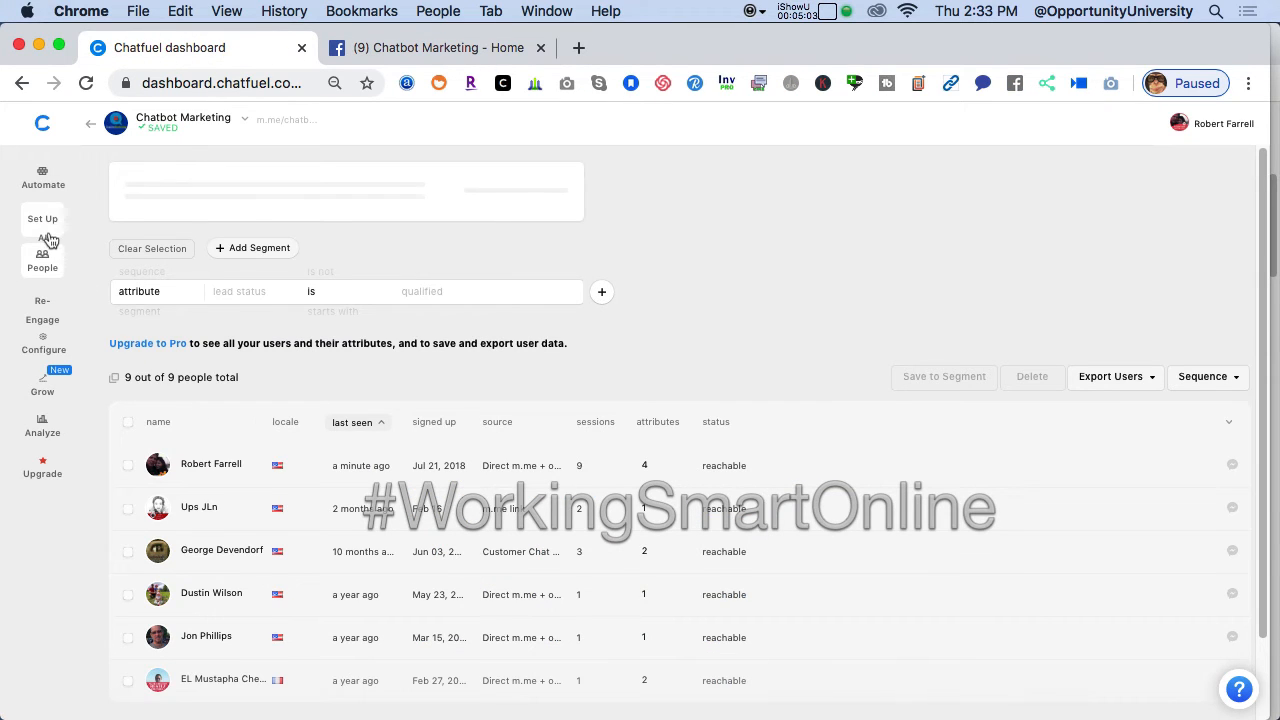
pyautogui.click(43, 182)
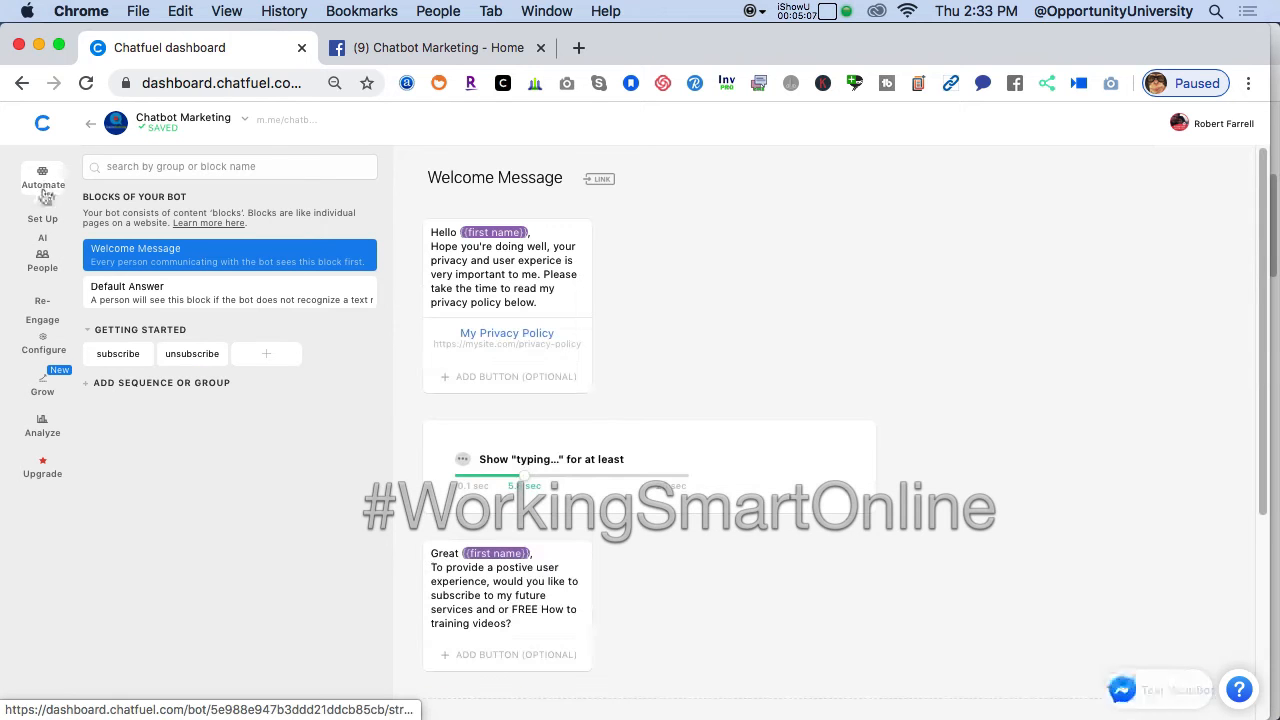
pyautogui.click(44, 258)
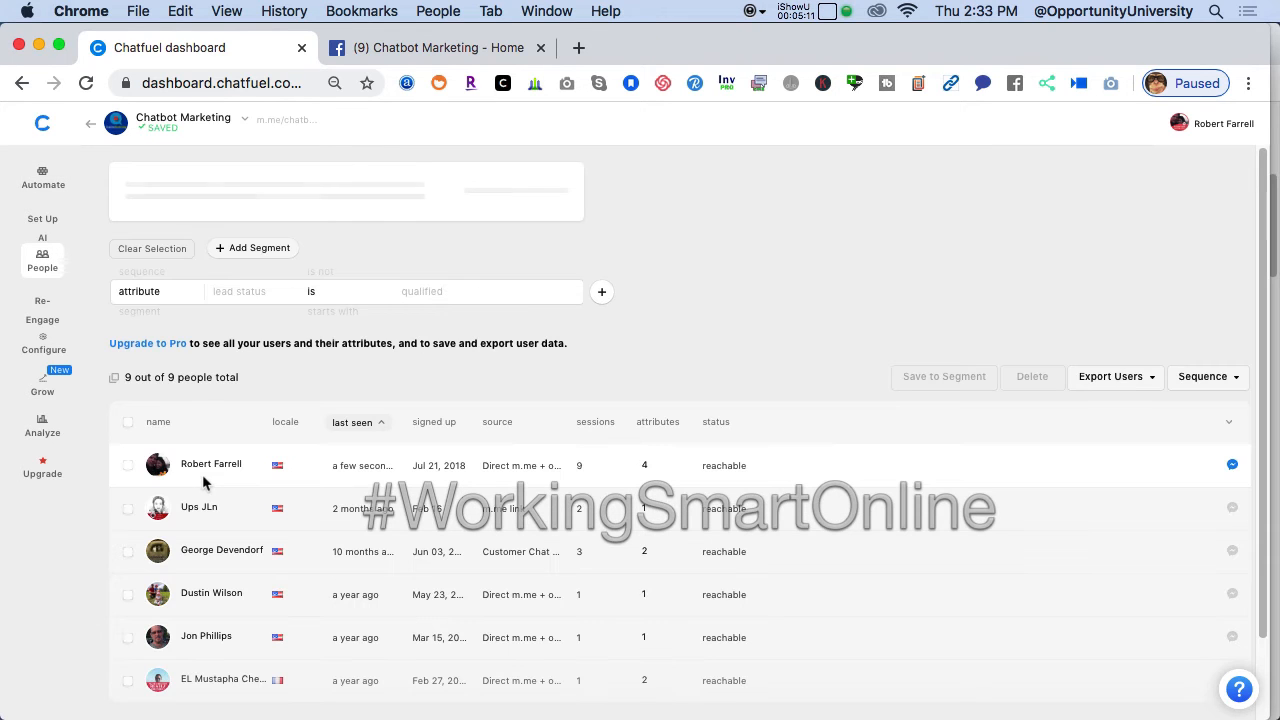
pyautogui.click(204, 469)
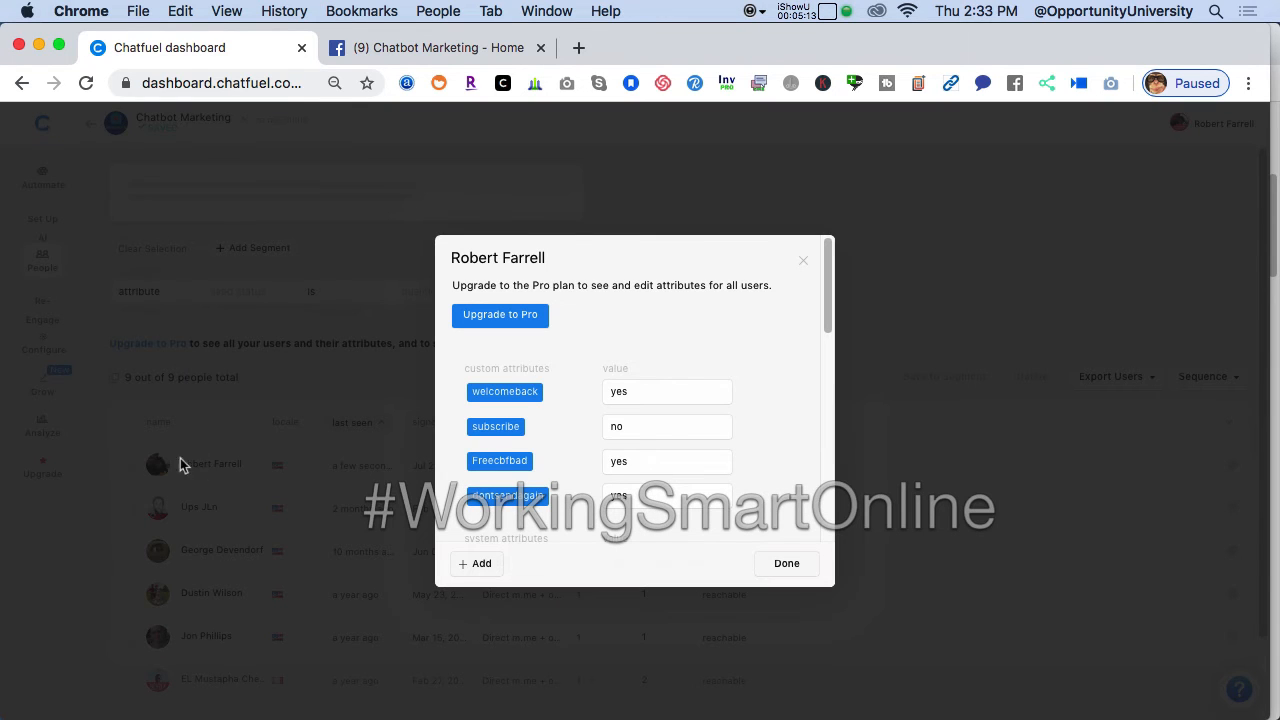